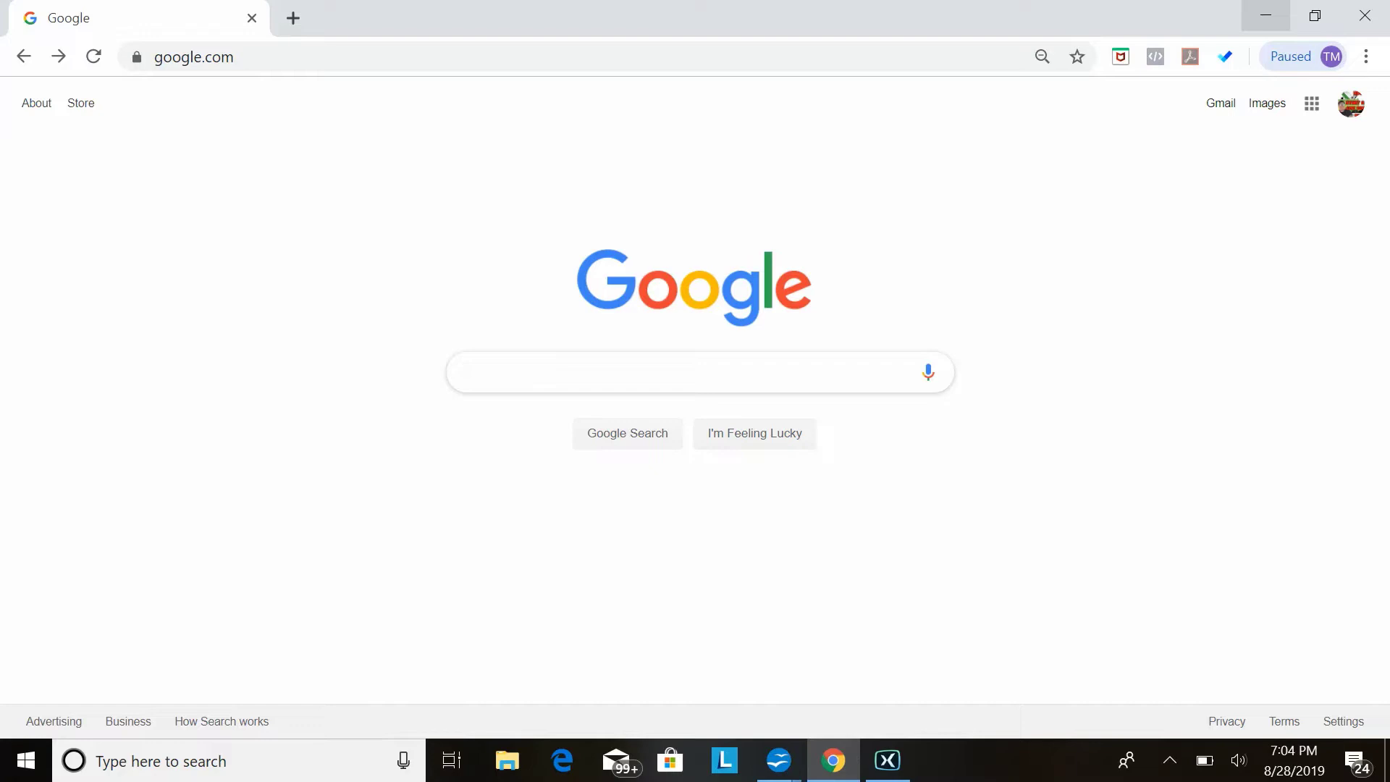
- Search Google for 'geotag images' and open GeoImgr's 'Geotag Photos Online' tool
{"action": "type", "text": "geo"}
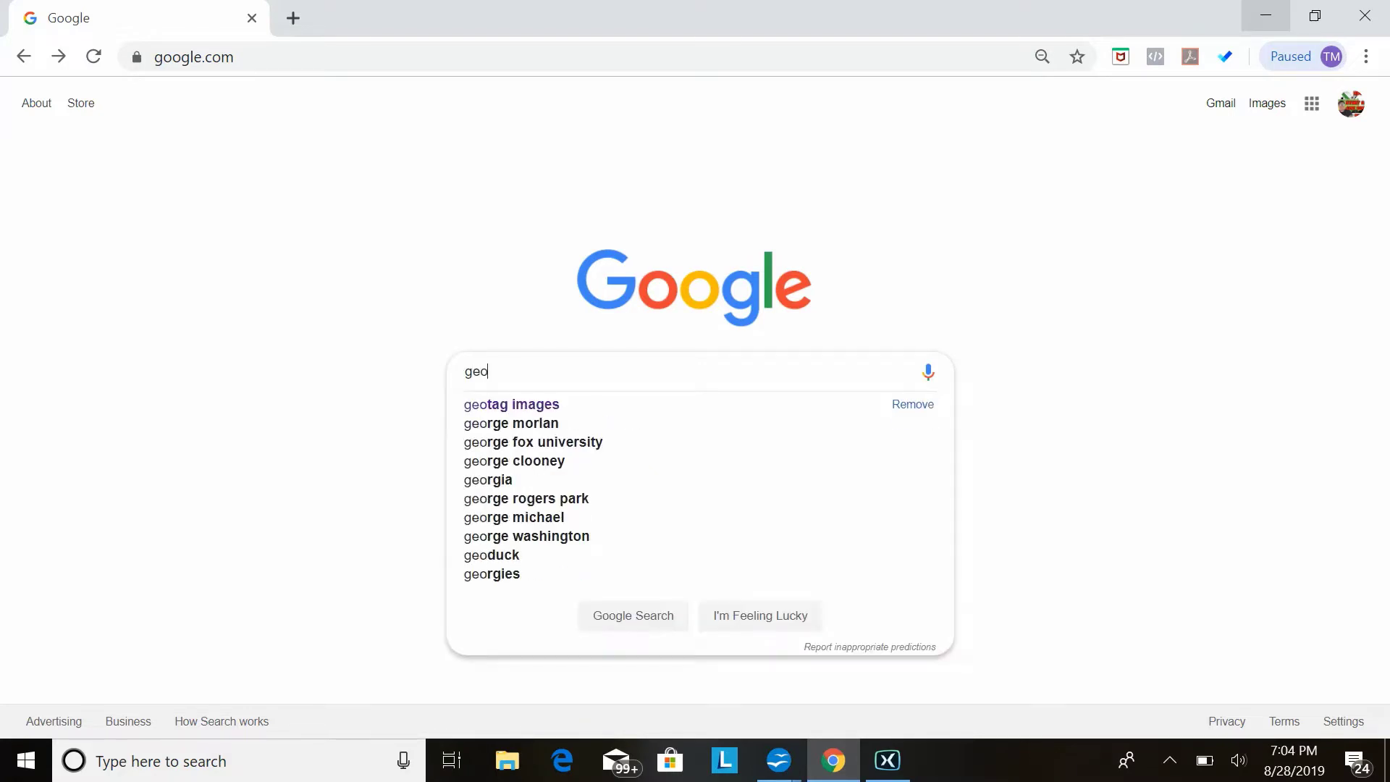
{"action": "key", "text": "Down"}
{"action": "key", "text": "Return"}
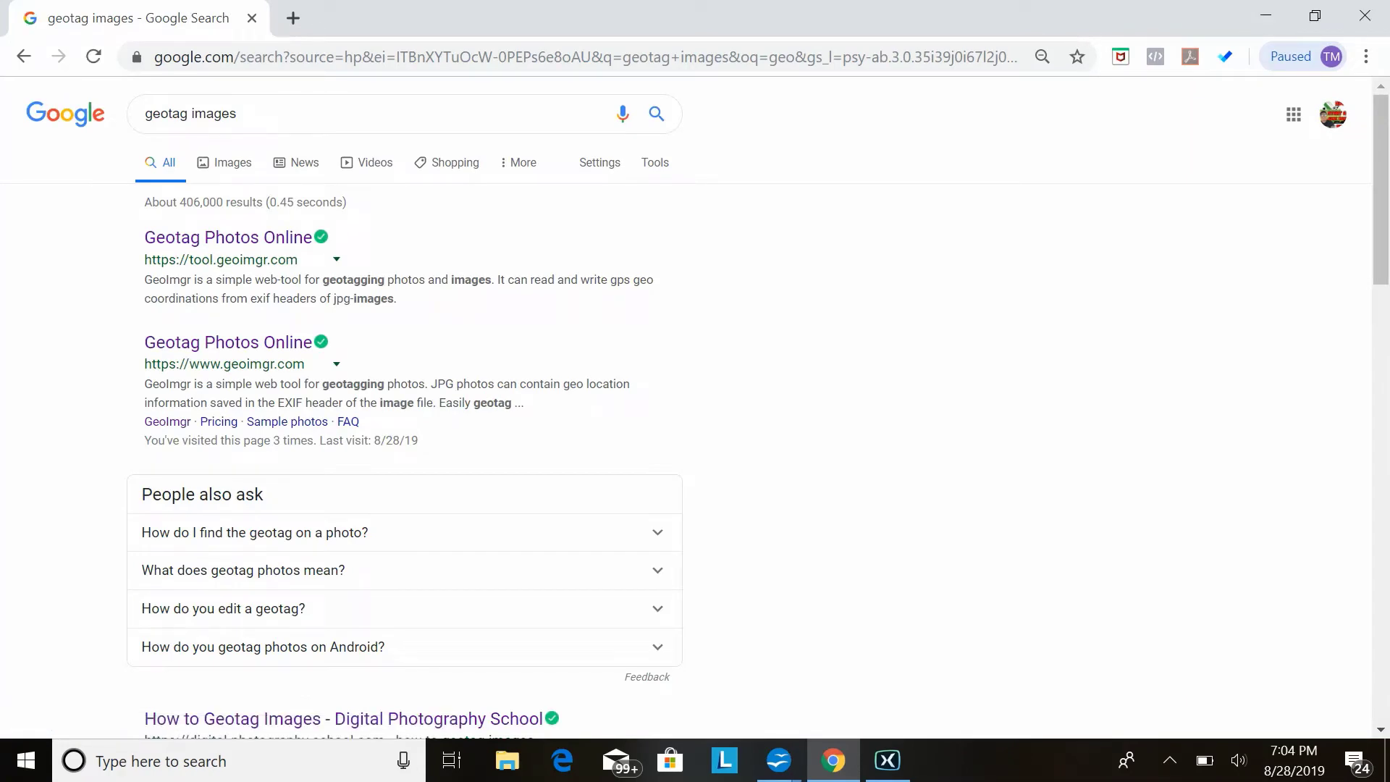
{"action": "left_click", "coordinate": [228, 238]}
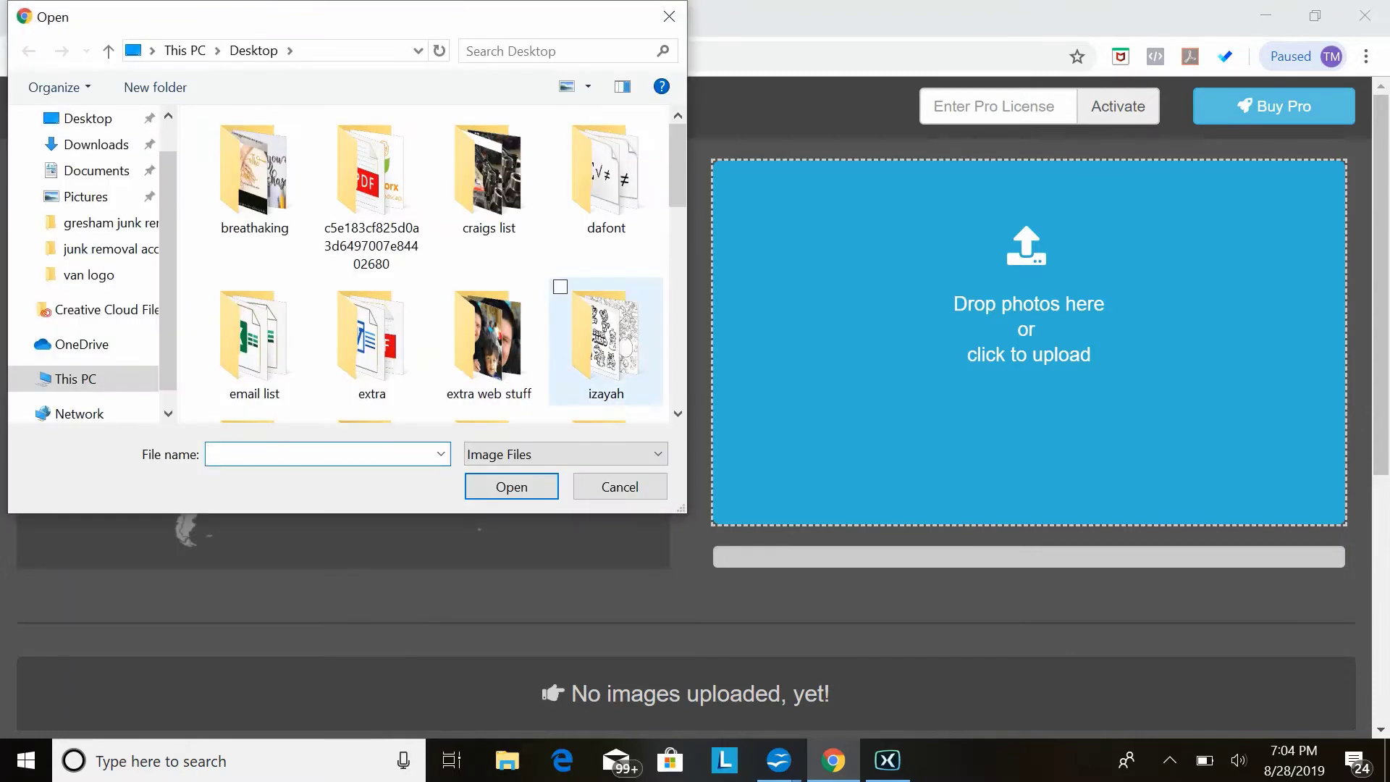
- Upload the 'Mattress removal' photo from the Desktop file list
{"action": "scroll", "coordinate": [606, 311], "scroll_direction": "down", "scroll_amount": 5}
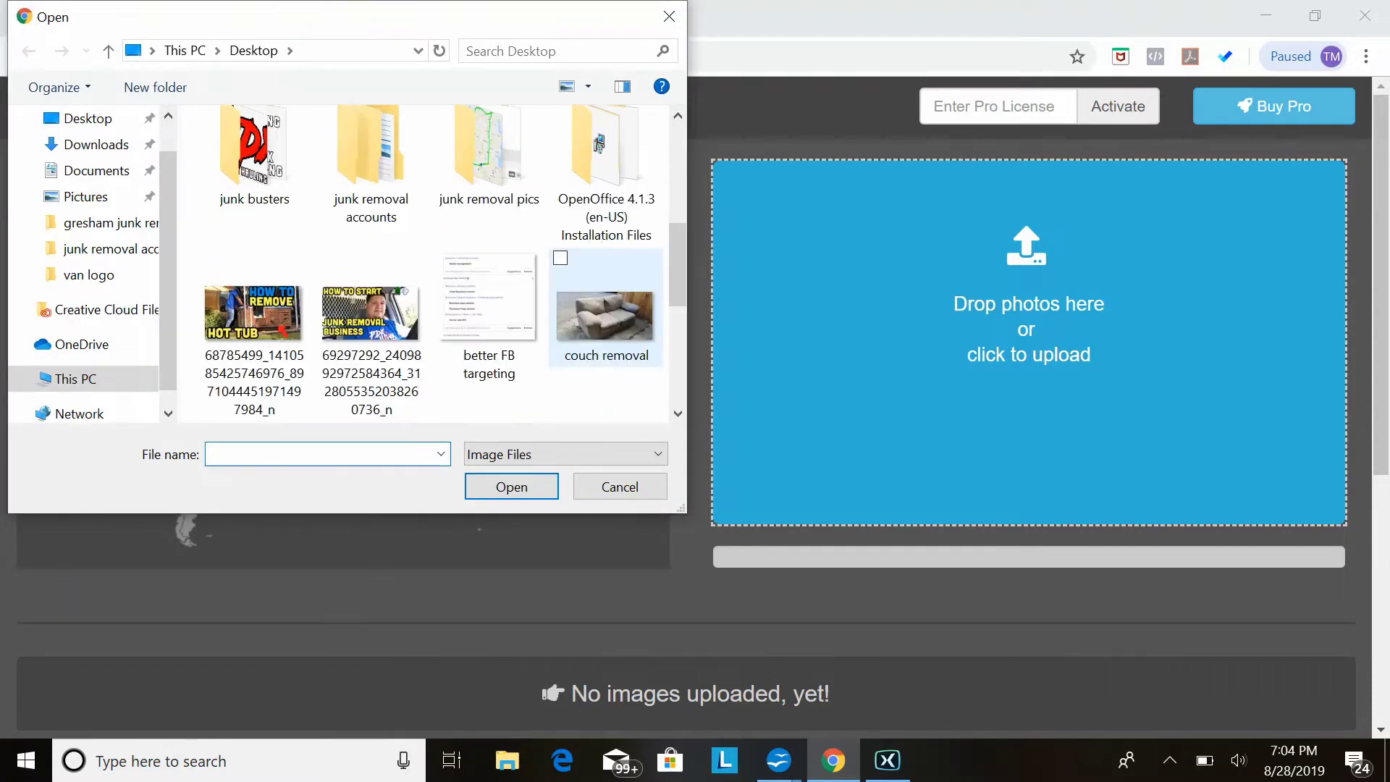
{"action": "scroll", "coordinate": [605, 312], "scroll_direction": "down", "scroll_amount": 3}
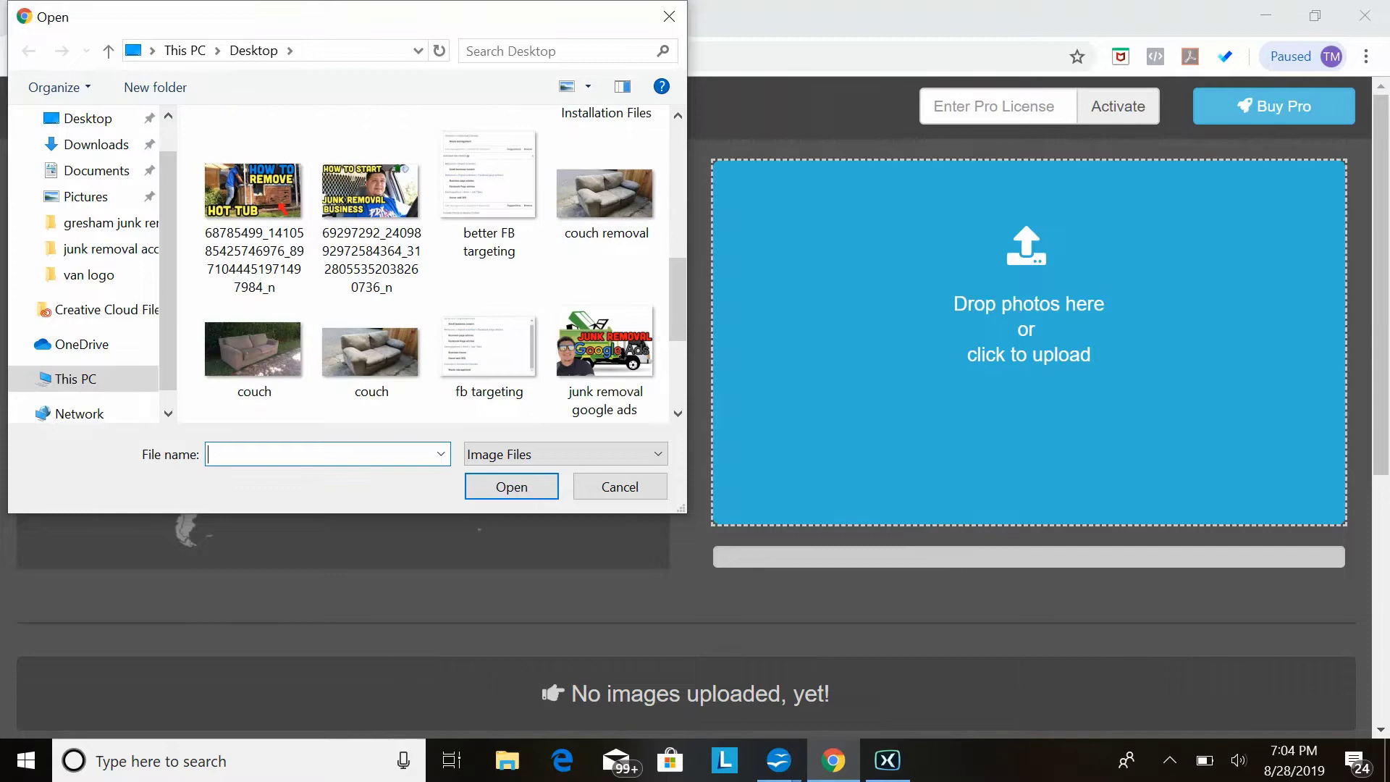
{"action": "scroll", "coordinate": [434, 326], "scroll_direction": "down", "scroll_amount": 3}
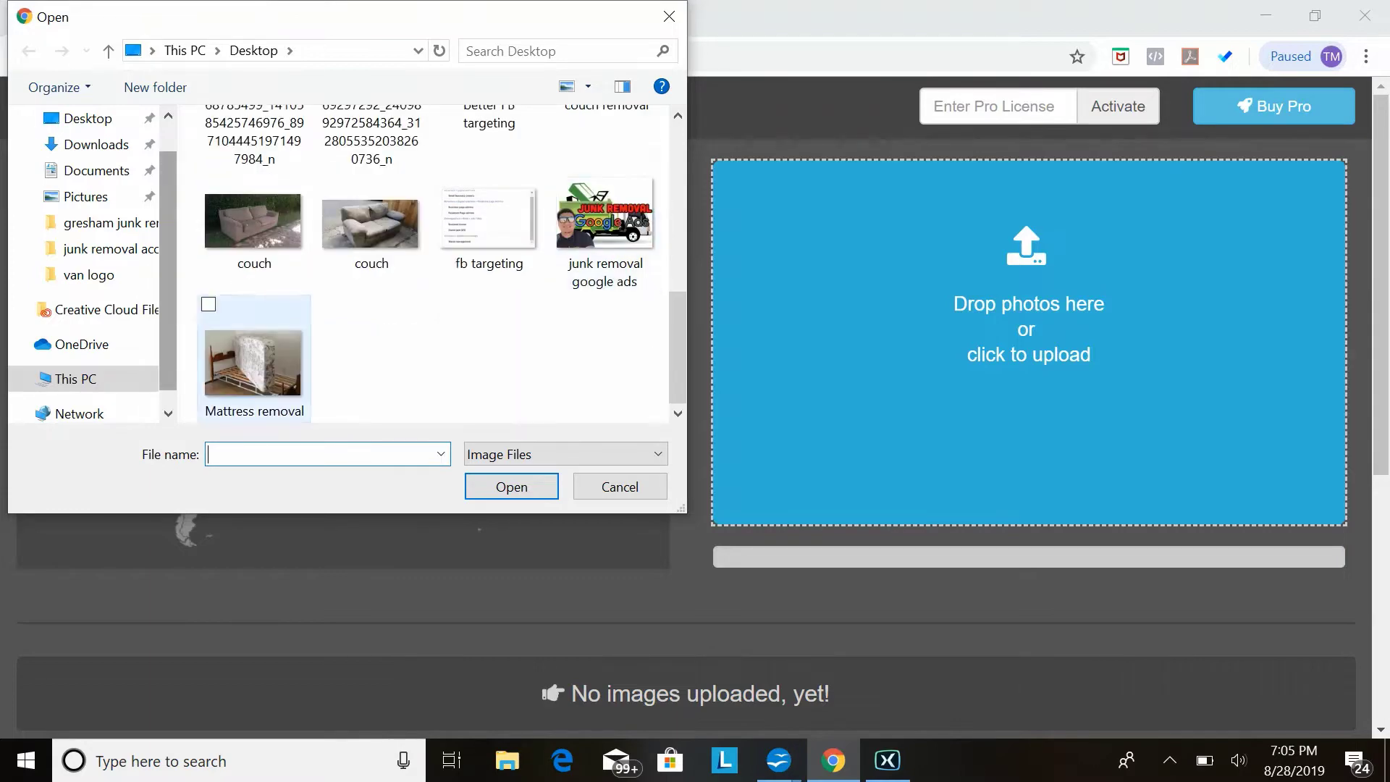
{"action": "double_click", "coordinate": [255, 358]}
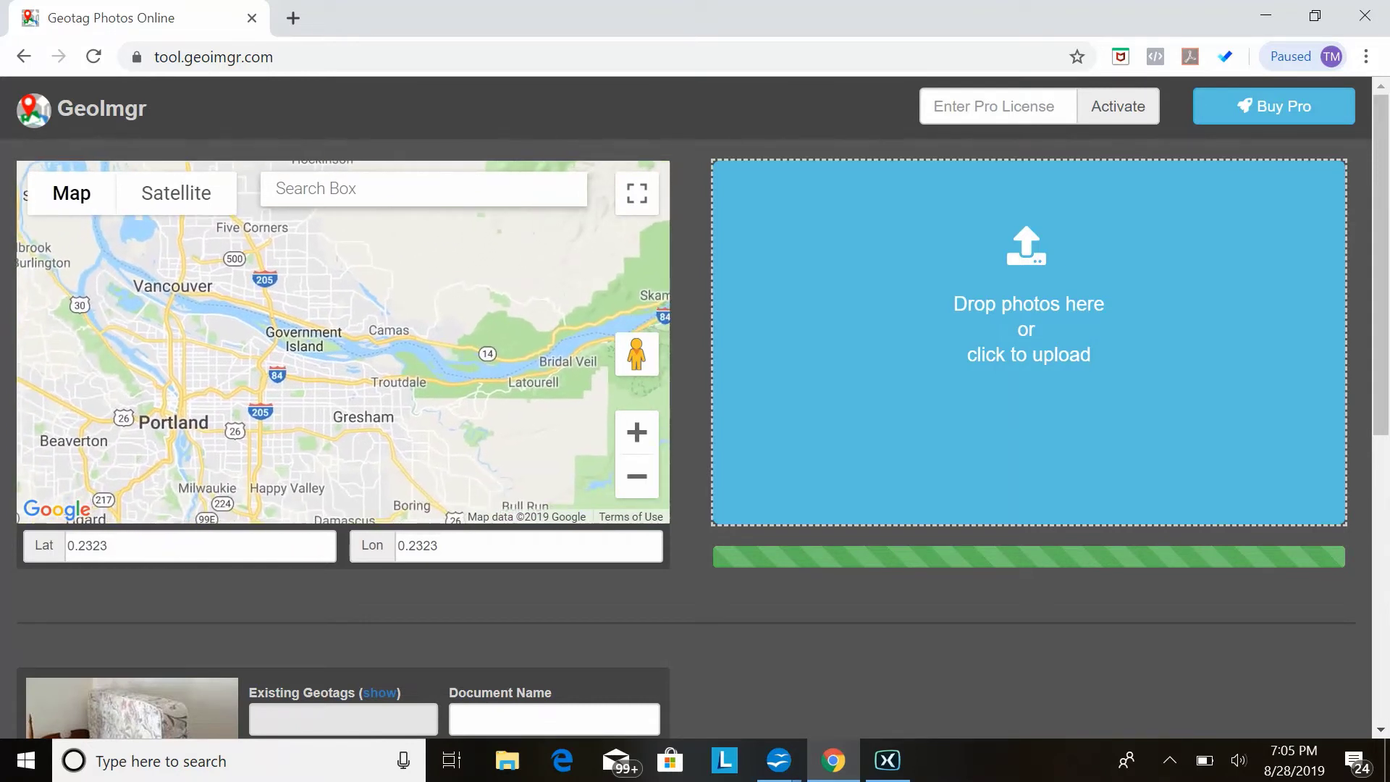
- Drop the photo's geotag marker on Portland on the map
{"action": "left_click", "coordinate": [199, 413]}
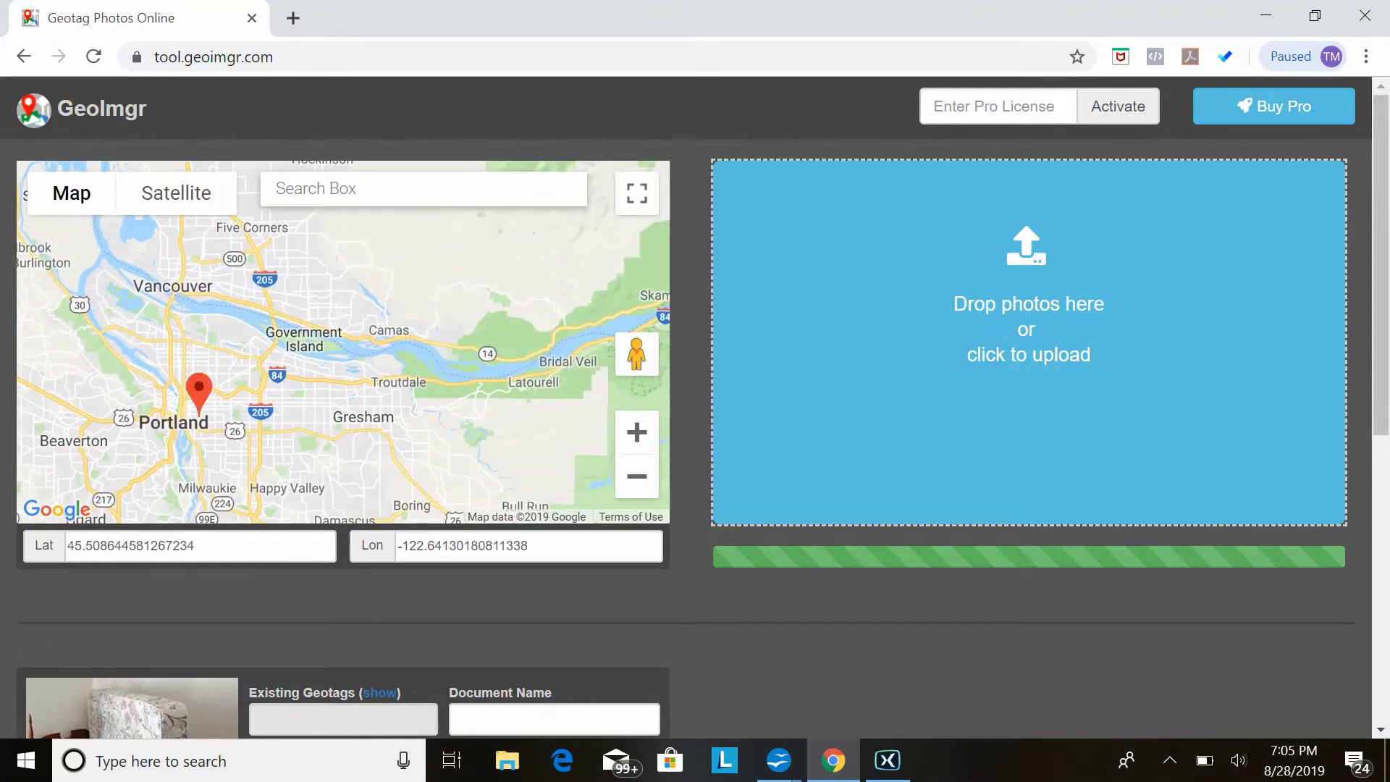
{"action": "scroll", "coordinate": [344, 325], "scroll_direction": "down", "scroll_amount": 2}
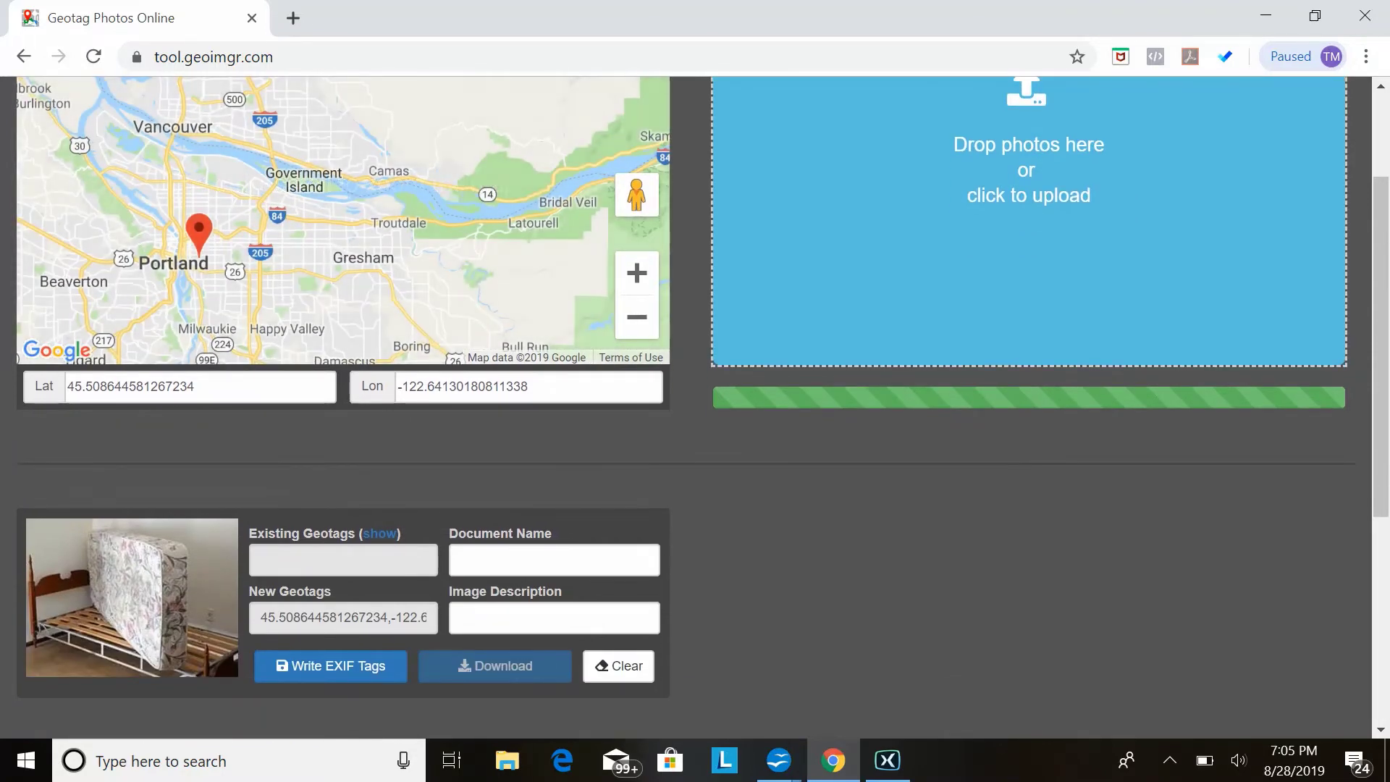
{"action": "scroll", "coordinate": [696, 406], "scroll_direction": "down", "scroll_amount": 1}
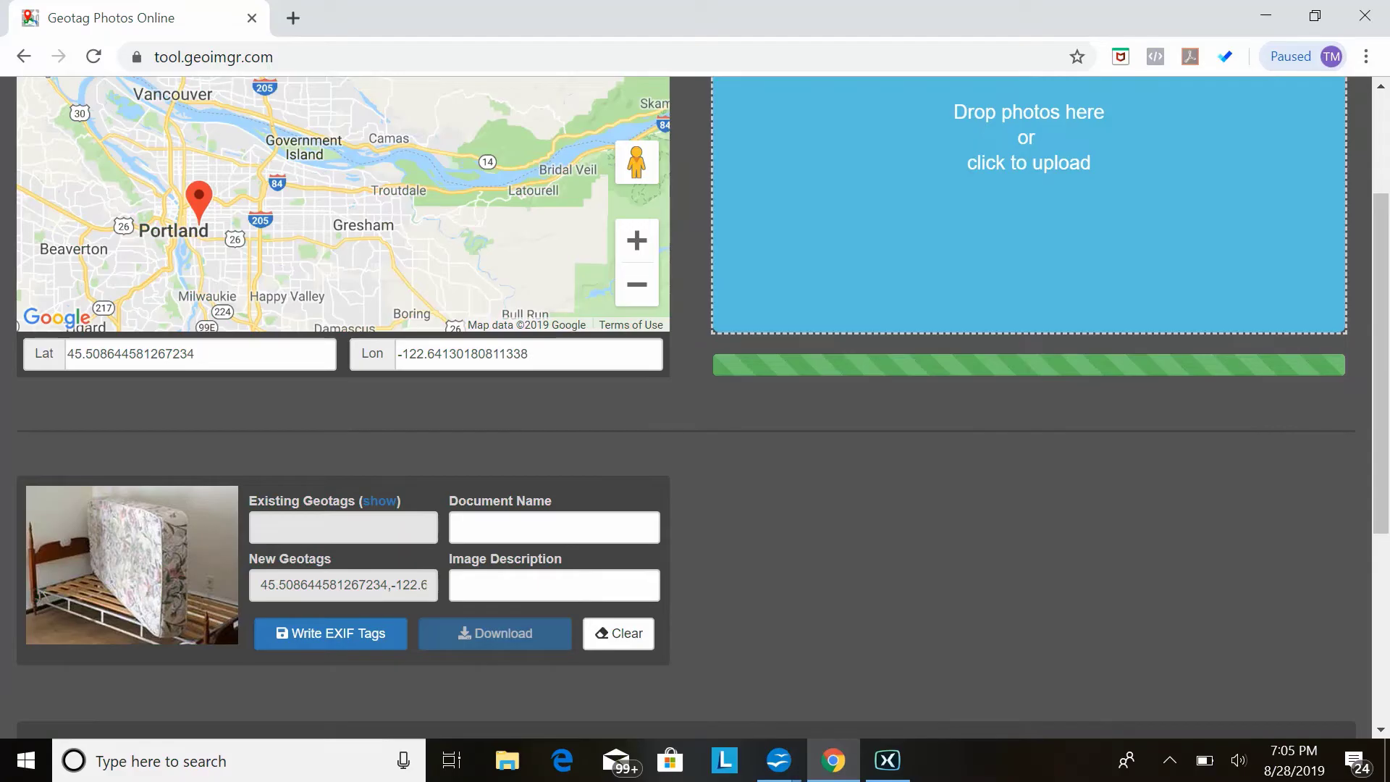
- Set the Document Name to 'mattress removal portland oregon', correcting the 'matress' typo
{"action": "left_click", "coordinate": [554, 526]}
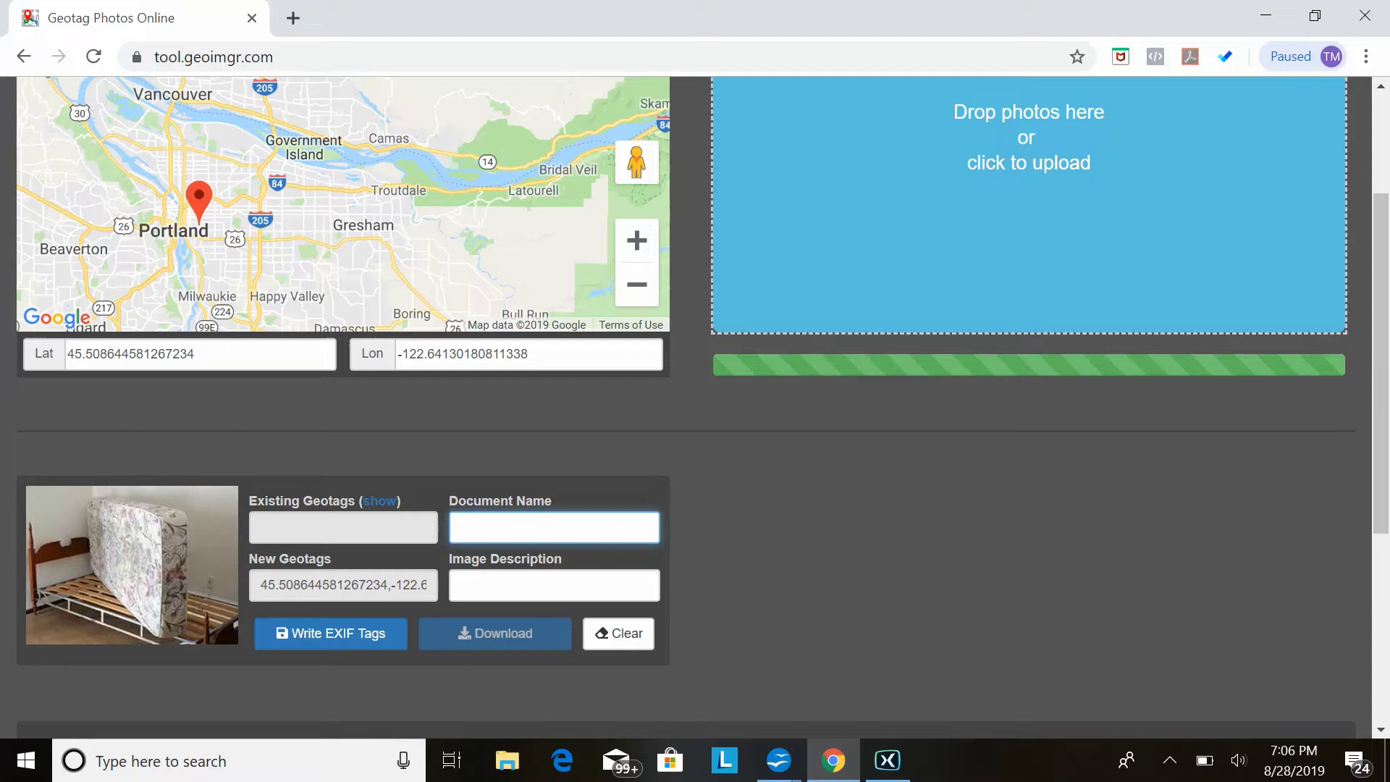
{"action": "type", "text": "matress"}
{"action": "type", "text": " removal"}
{"action": "left_click", "coordinate": [468, 527]}
{"action": "type", "text": "tress removal "}
{"action": "type", "text": "portla"}
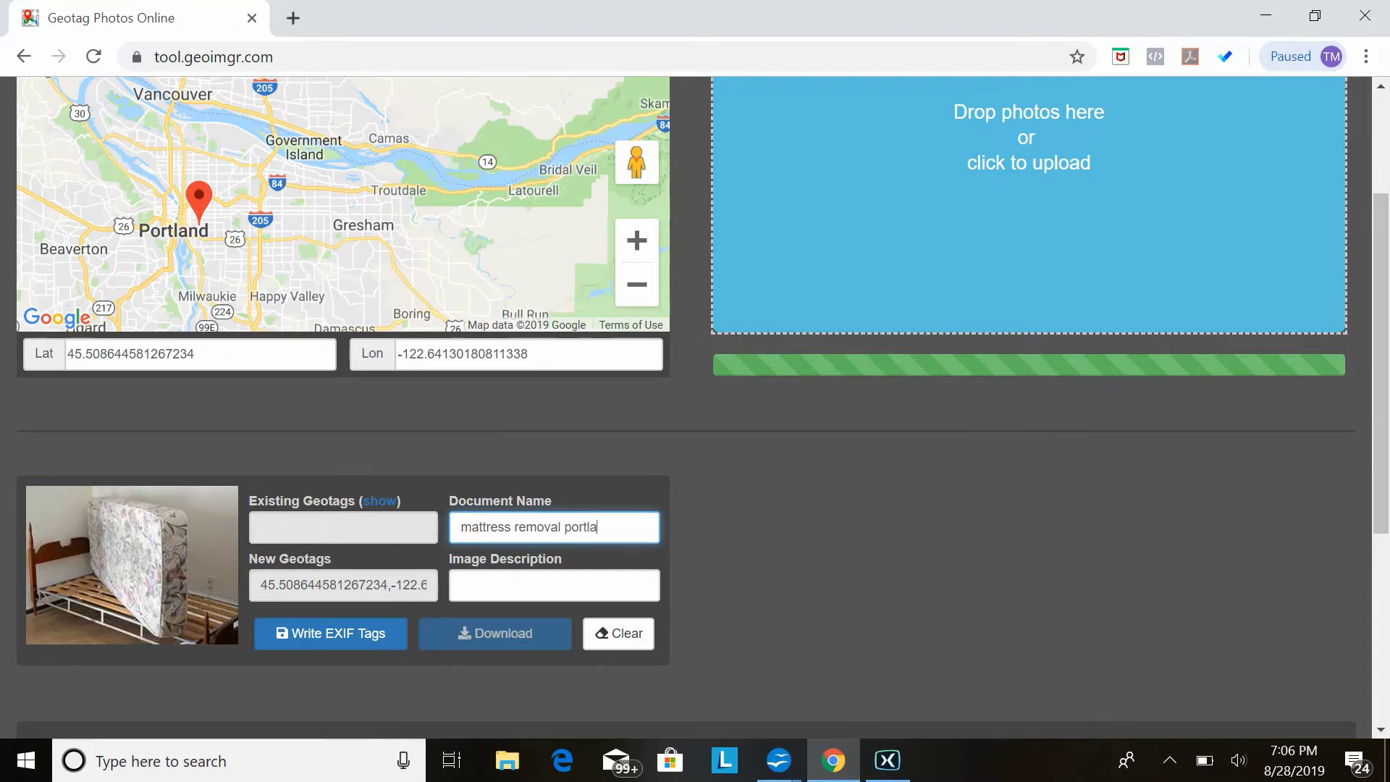
{"action": "type", "text": "nd ore"}
{"action": "type", "text": "gon"}
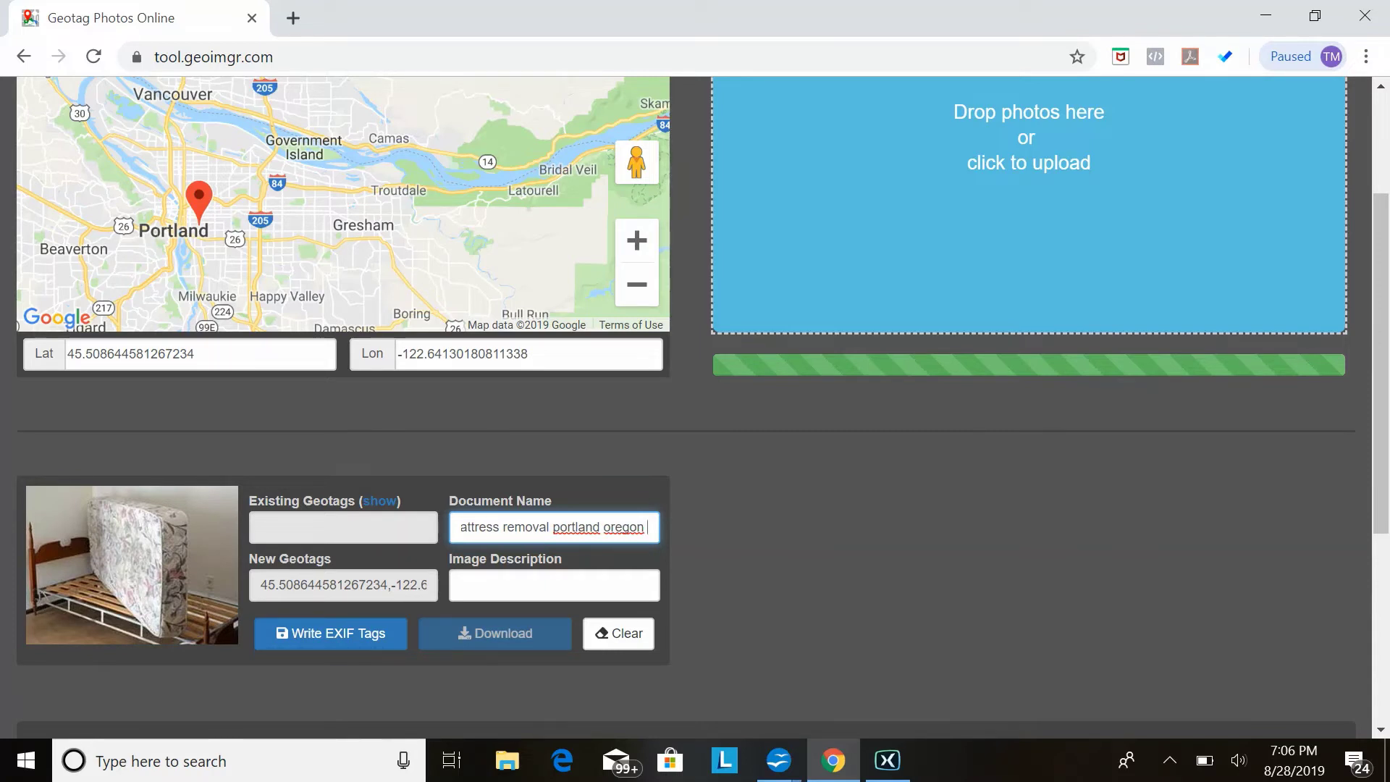
{"action": "key", "text": "Tab"}
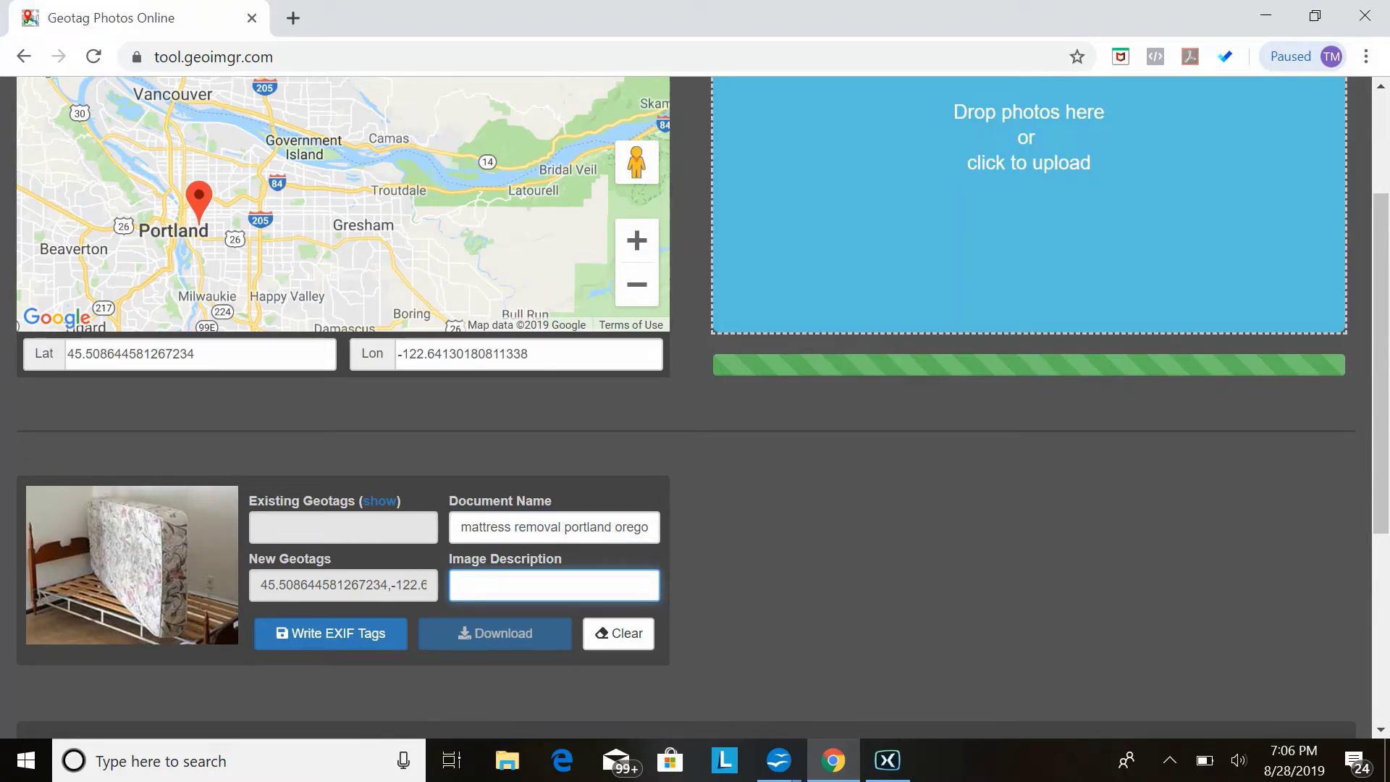
- Enter 'we offer mattress removal services in portland oregon' as the Image Description
{"action": "type", "text": "we offer ma"}
{"action": "type", "text": "ttress remov"}
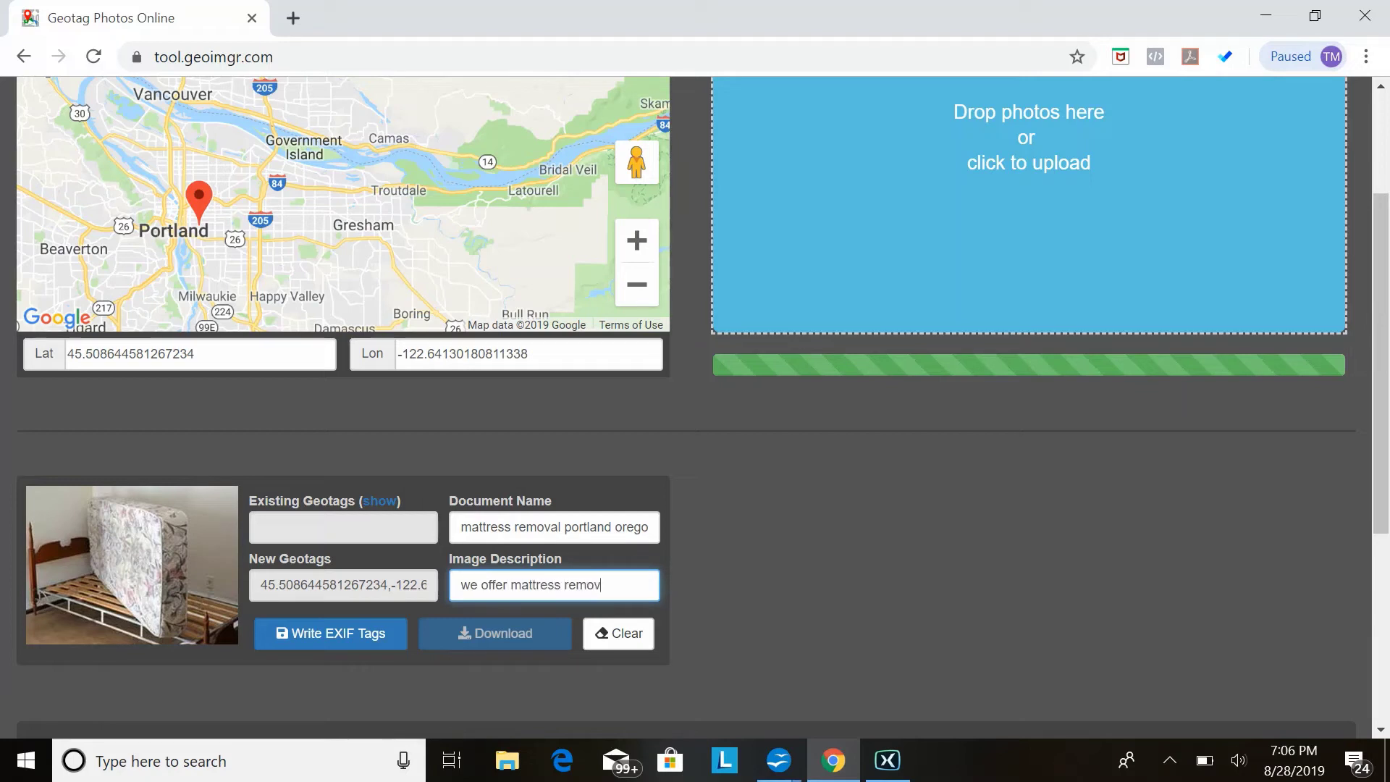
{"action": "type", "text": "al services i"}
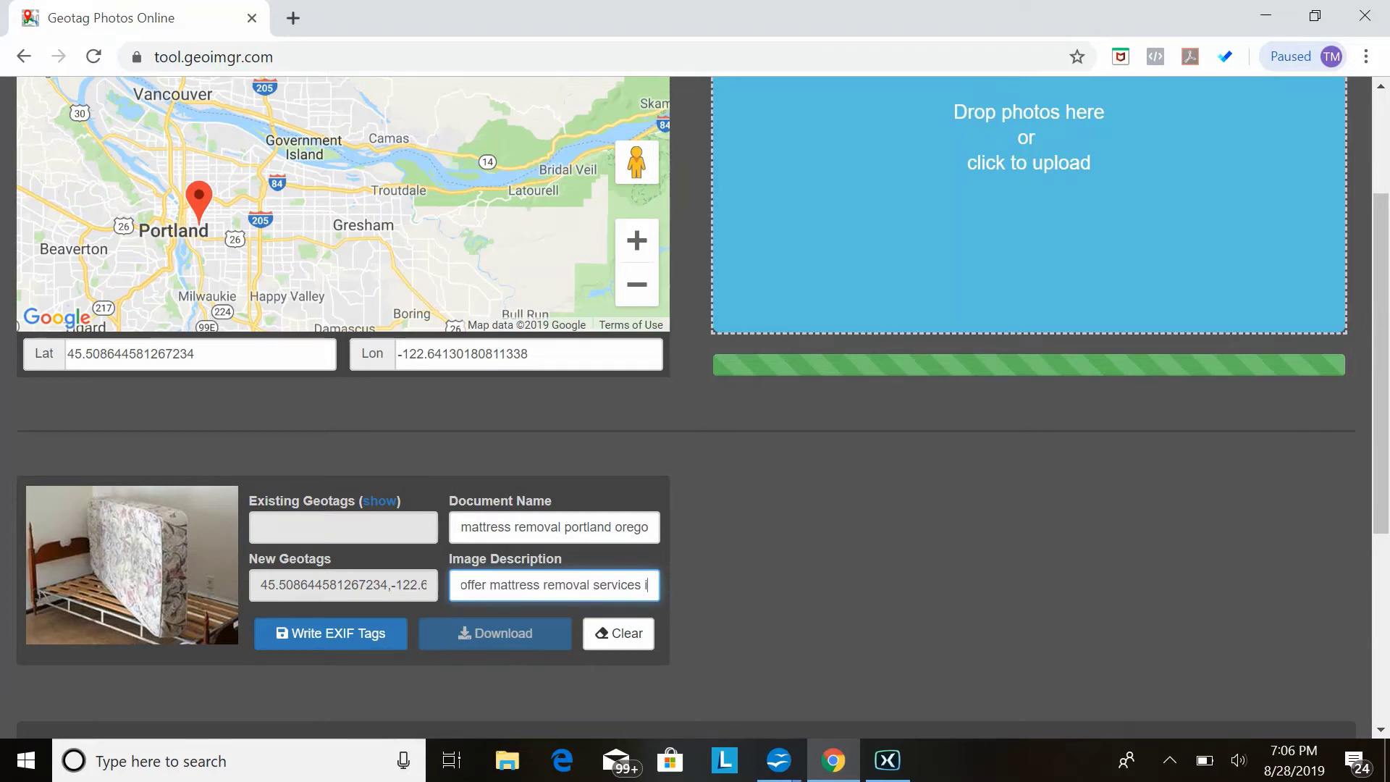
{"action": "type", "text": "n portland oreg"}
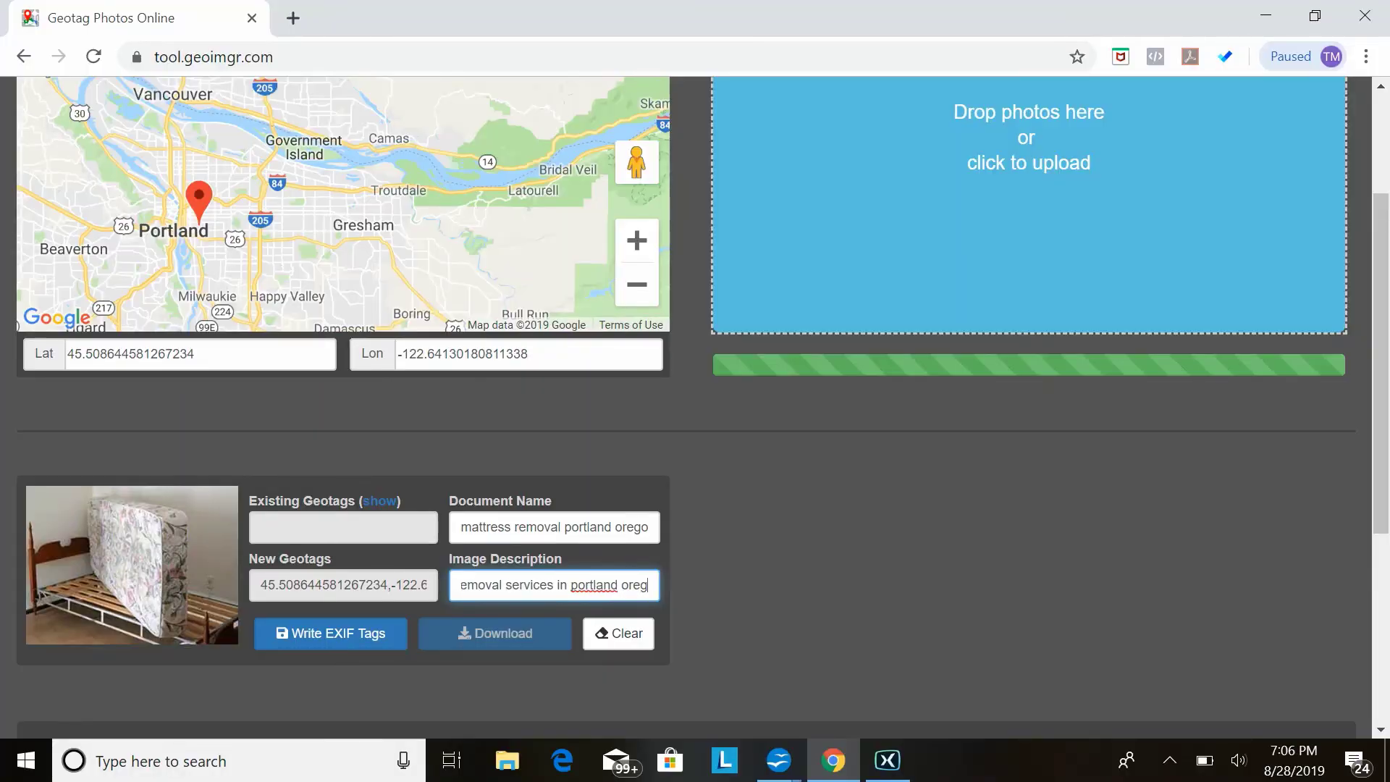
{"action": "type", "text": "on"}
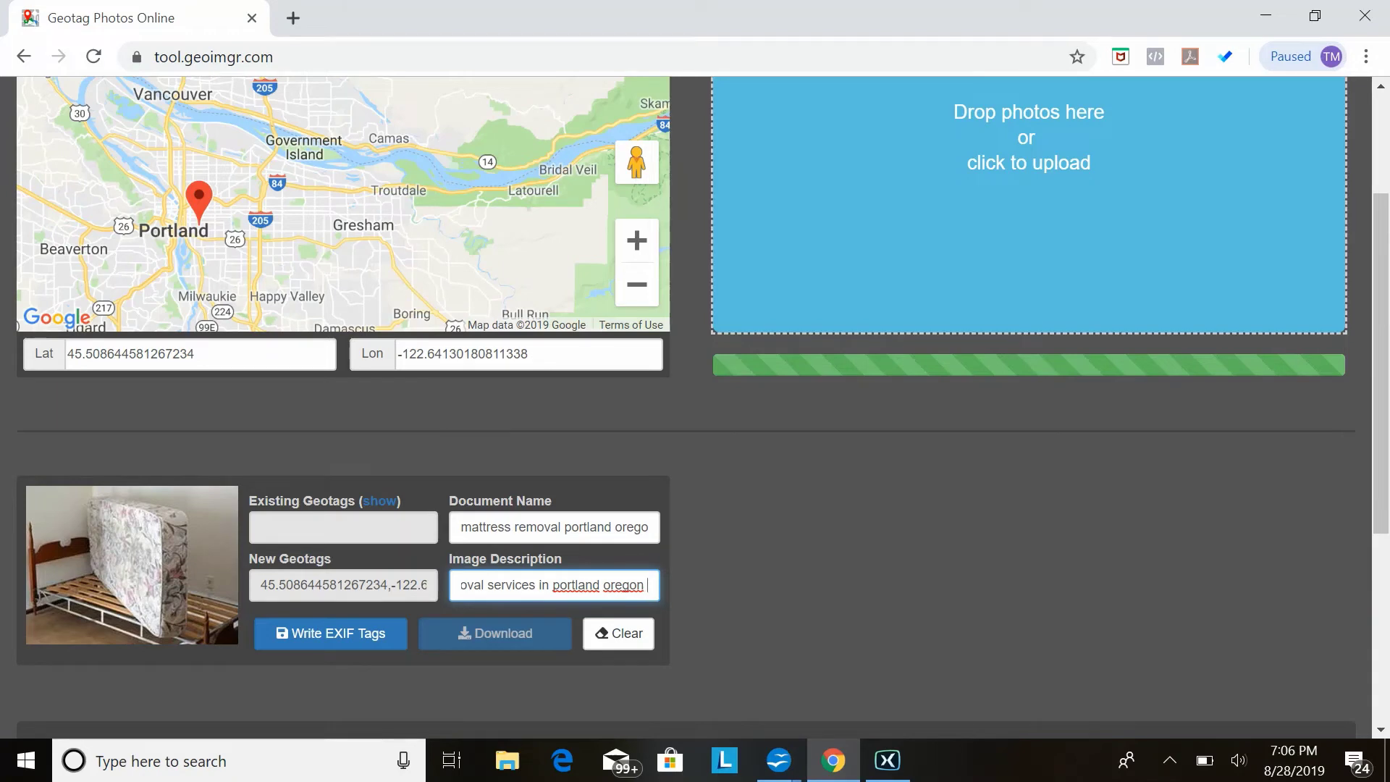
- Write the EXIF tags to the mattress photo and decline the upgrade offer
{"action": "left_click", "coordinate": [330, 632]}
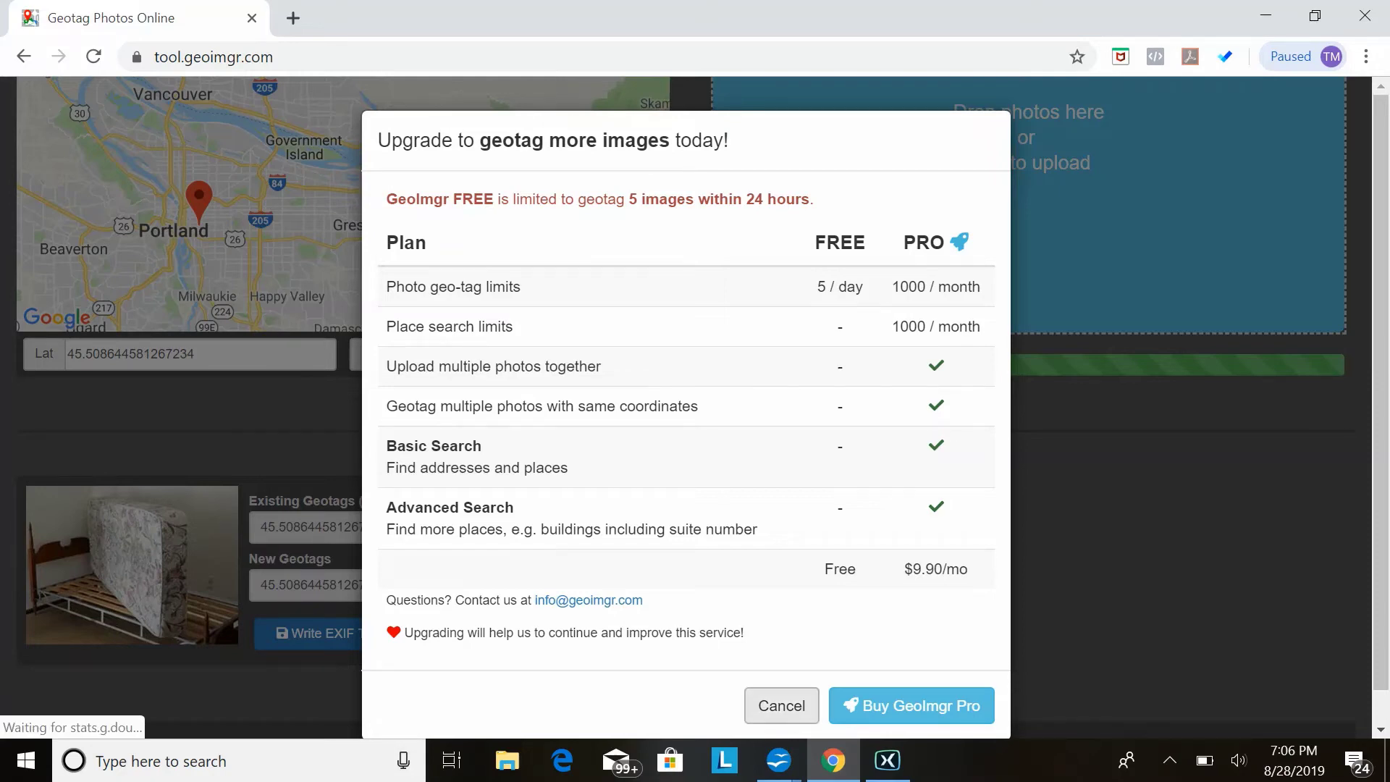
{"action": "left_click", "coordinate": [781, 705]}
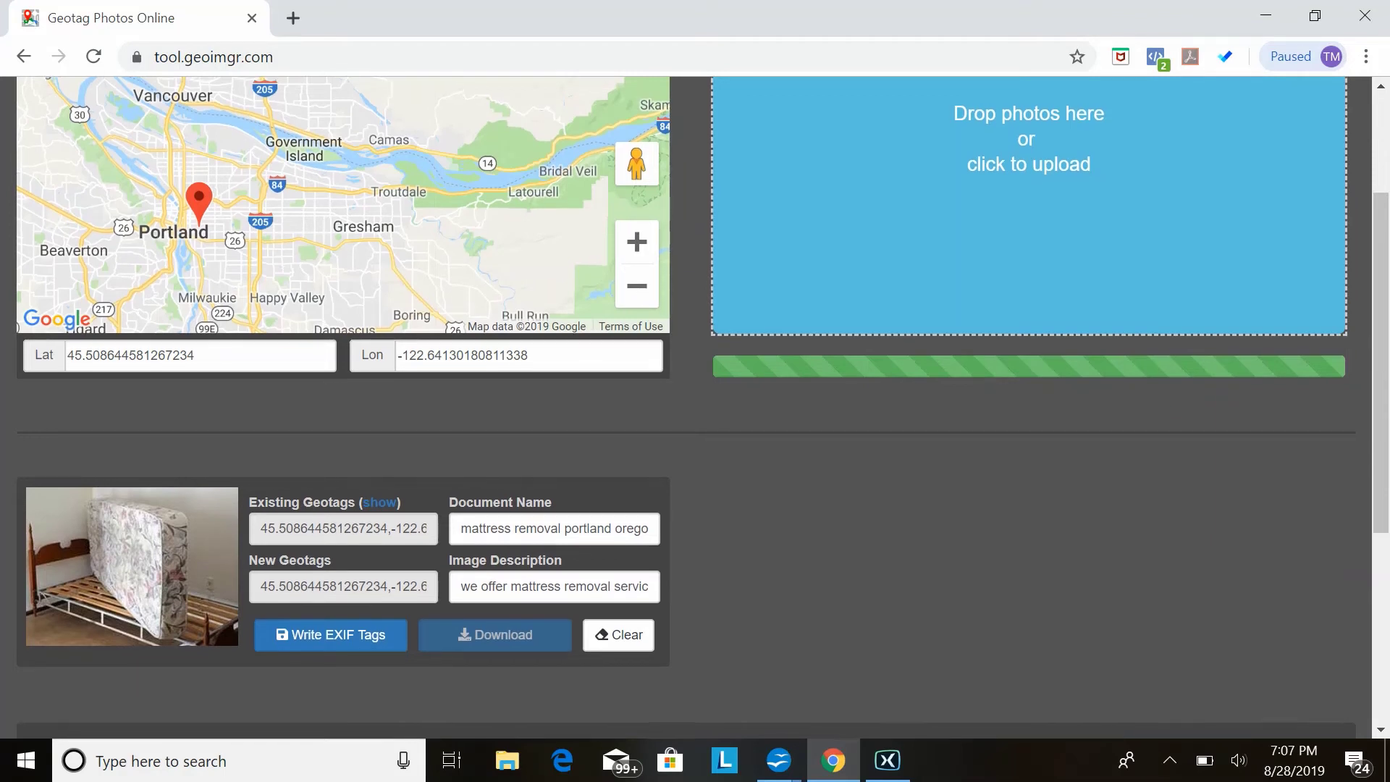
- Upload the 'couch removal' photo from the Desktop through the drop zone
{"action": "scroll", "coordinate": [1028, 260], "scroll_direction": "up", "scroll_amount": 2}
{"action": "left_click", "coordinate": [1029, 261]}
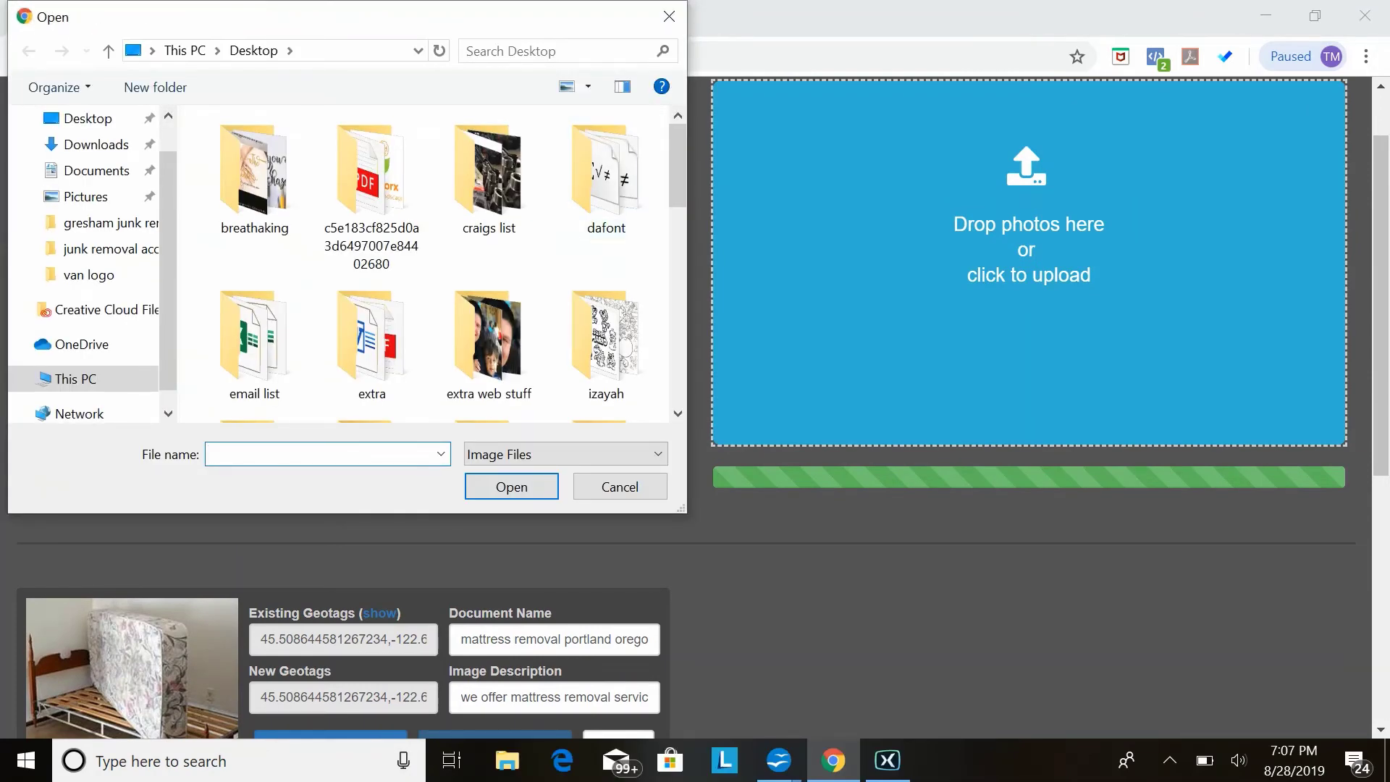
{"action": "scroll", "coordinate": [607, 318], "scroll_direction": "down", "scroll_amount": 2}
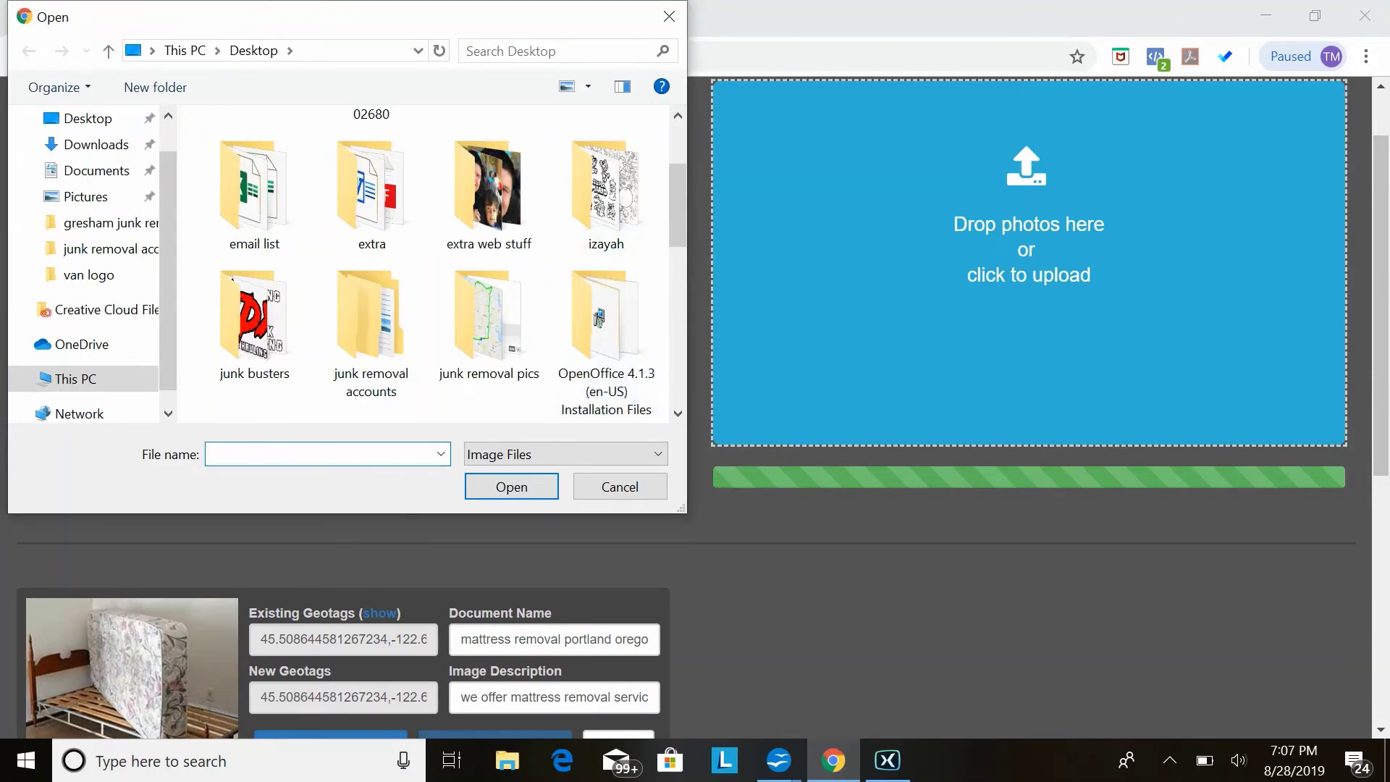
{"action": "scroll", "coordinate": [464, 210], "scroll_direction": "down", "scroll_amount": 1}
{"action": "scroll", "coordinate": [464, 210], "scroll_direction": "down", "scroll_amount": 1}
{"action": "scroll", "coordinate": [464, 209], "scroll_direction": "down", "scroll_amount": 1}
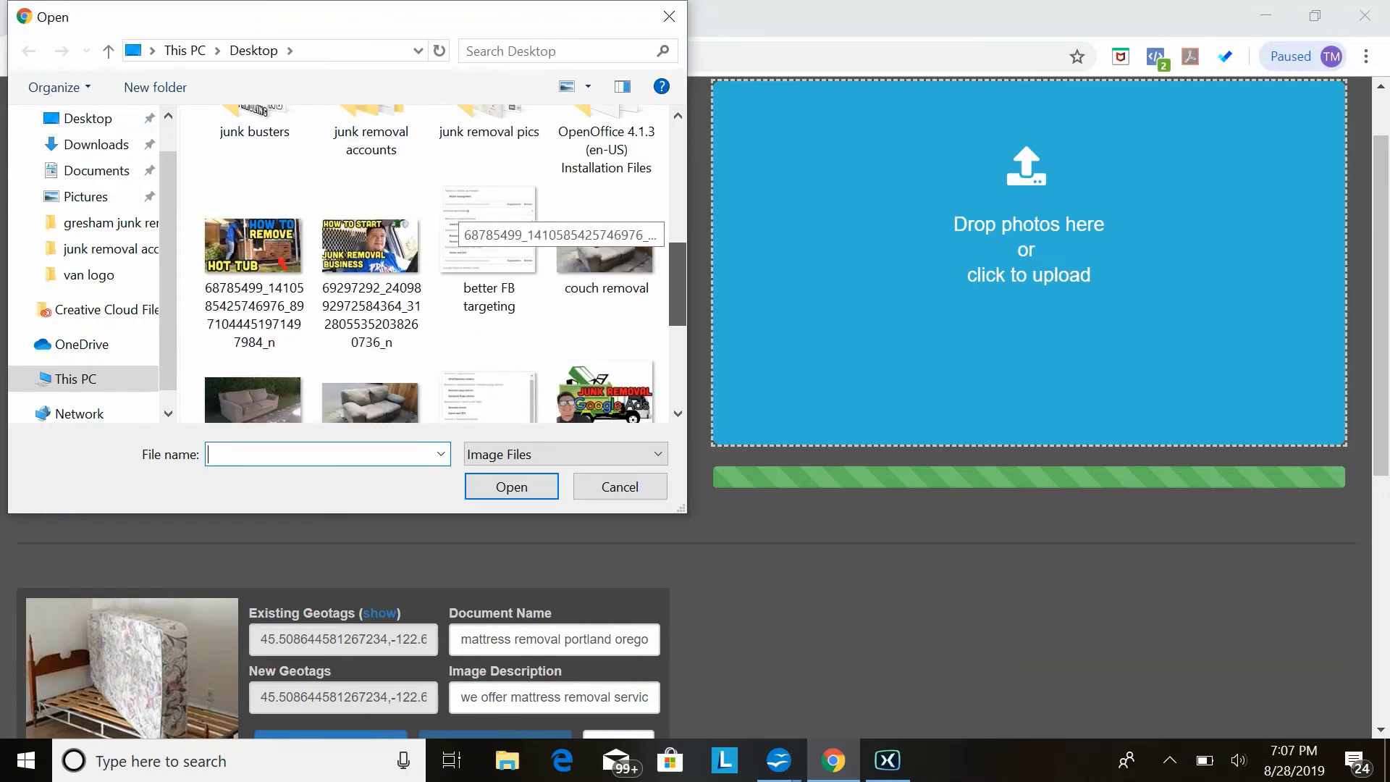
{"action": "scroll", "coordinate": [464, 209], "scroll_direction": "down", "scroll_amount": 1}
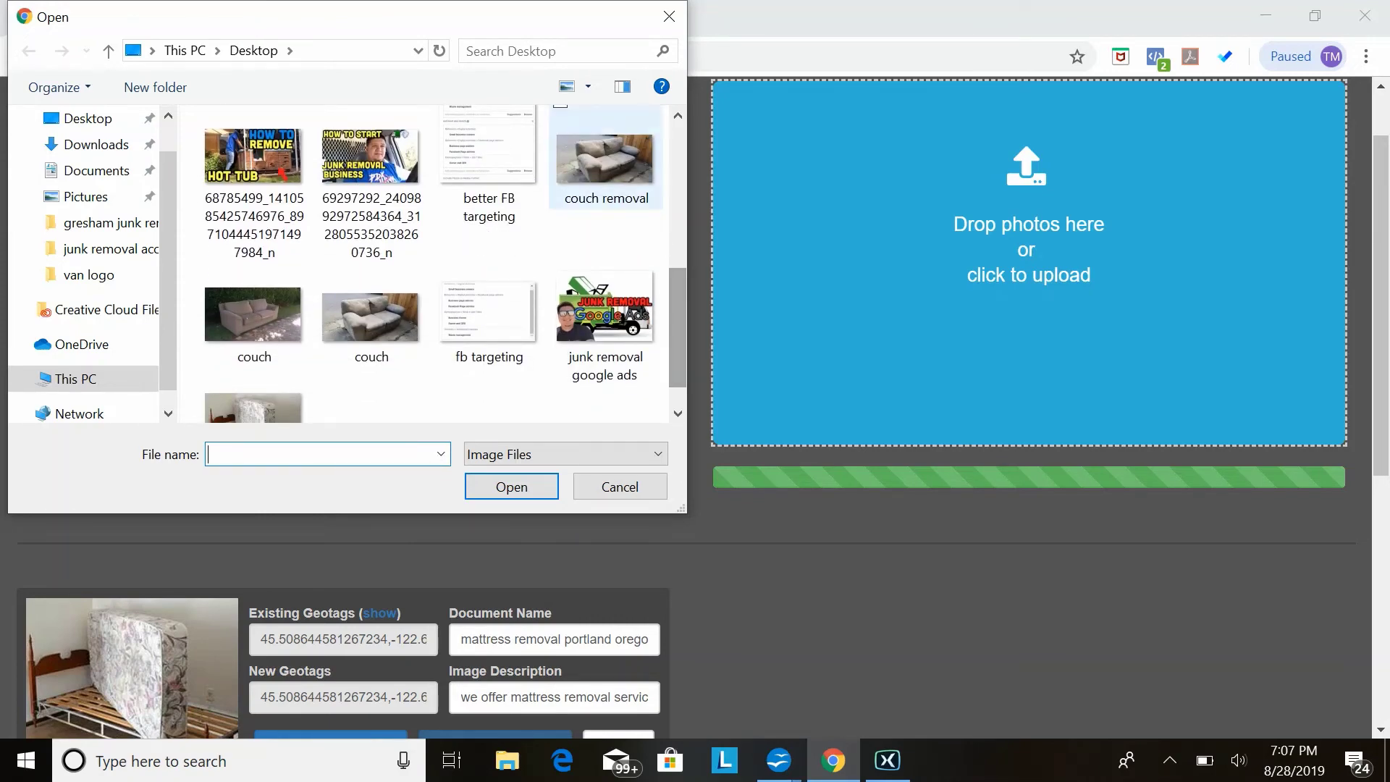
{"action": "double_click", "coordinate": [606, 160]}
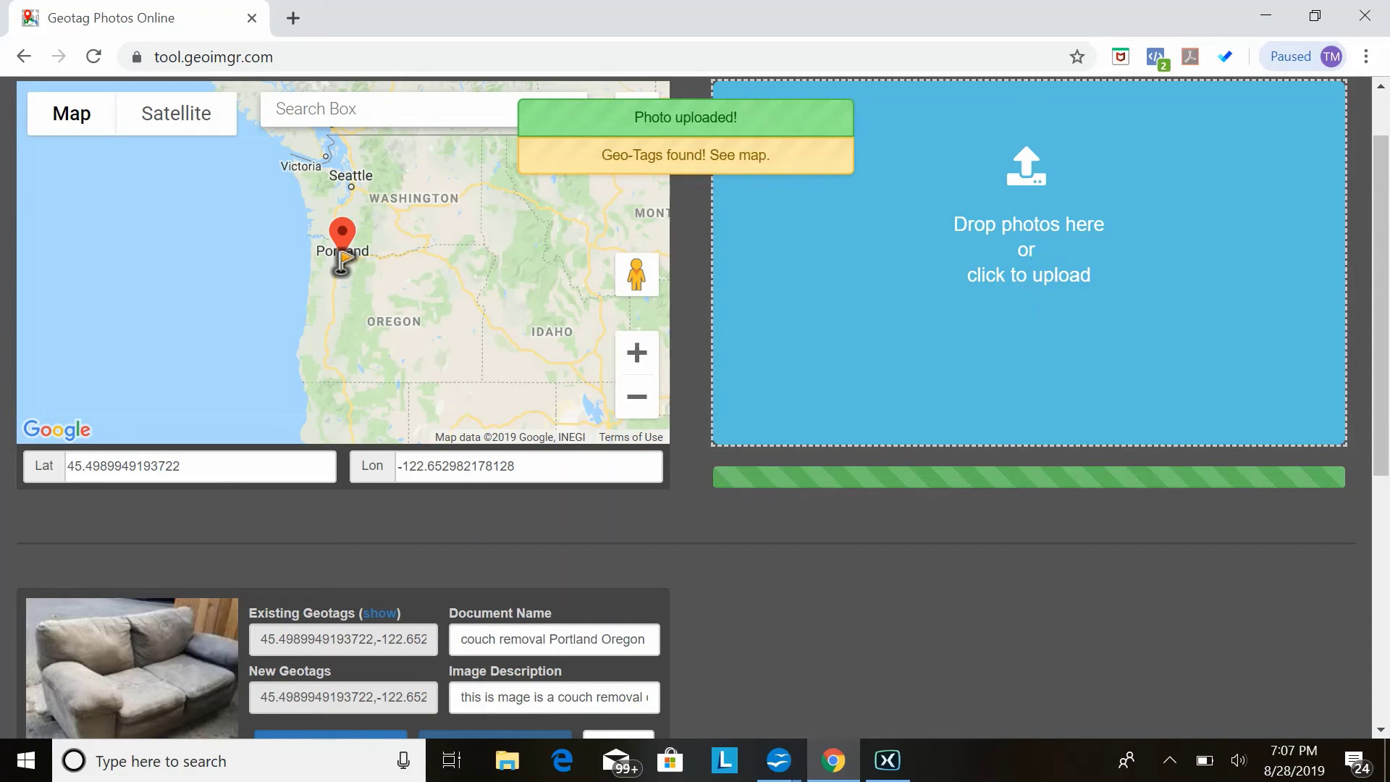
{"action": "scroll", "coordinate": [695, 406], "scroll_direction": "down", "scroll_amount": 1}
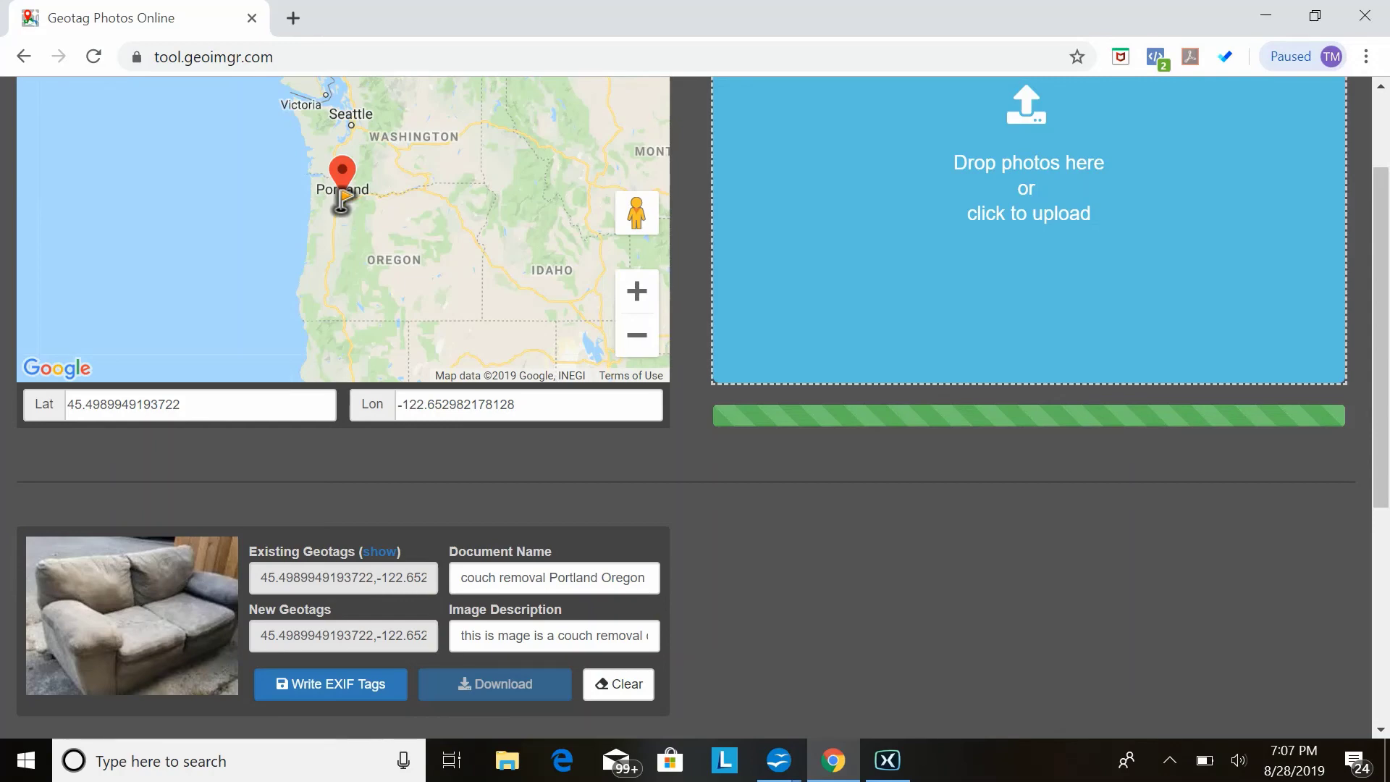
{"action": "scroll", "coordinate": [696, 406], "scroll_direction": "up", "scroll_amount": 2}
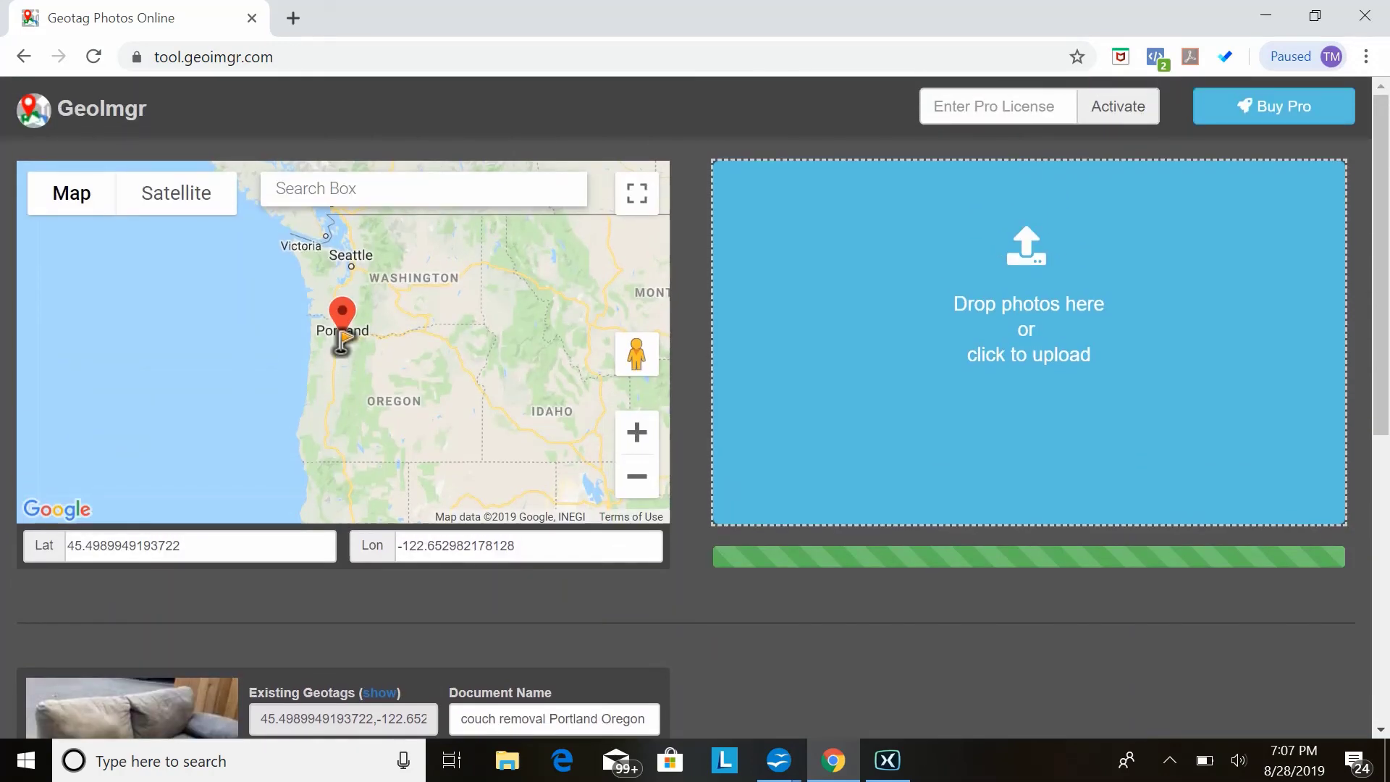